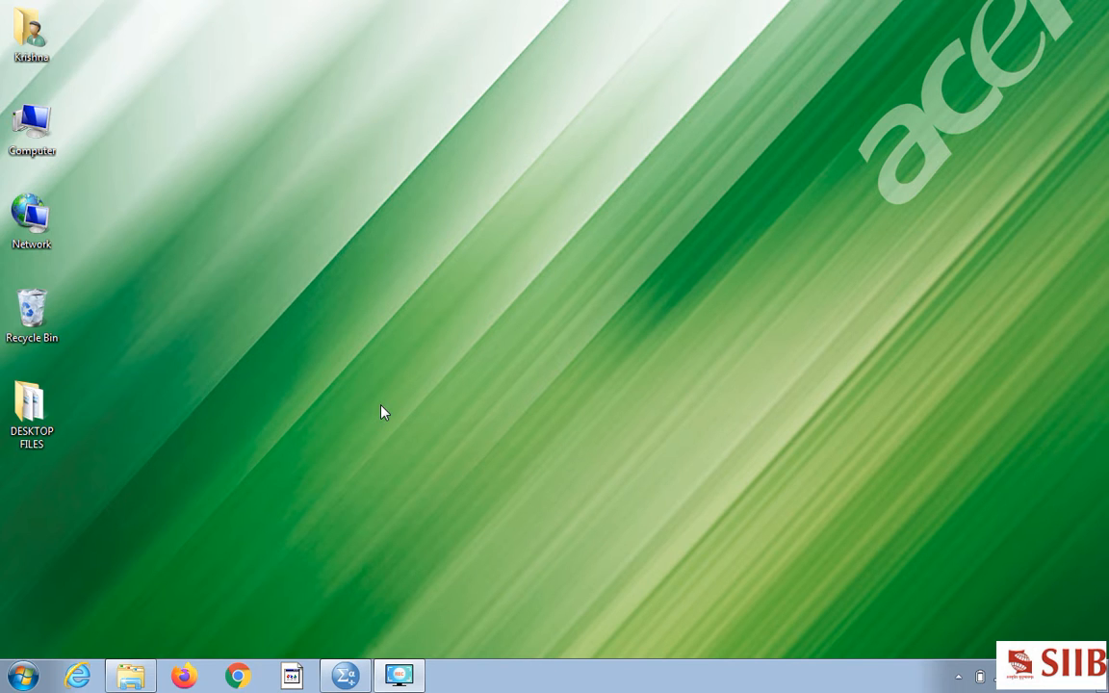
# Switch to SPSS Statistics and set up a Frequencies analysis with Level of education and Previously defaulted as variables.
pyautogui.click(350, 679)
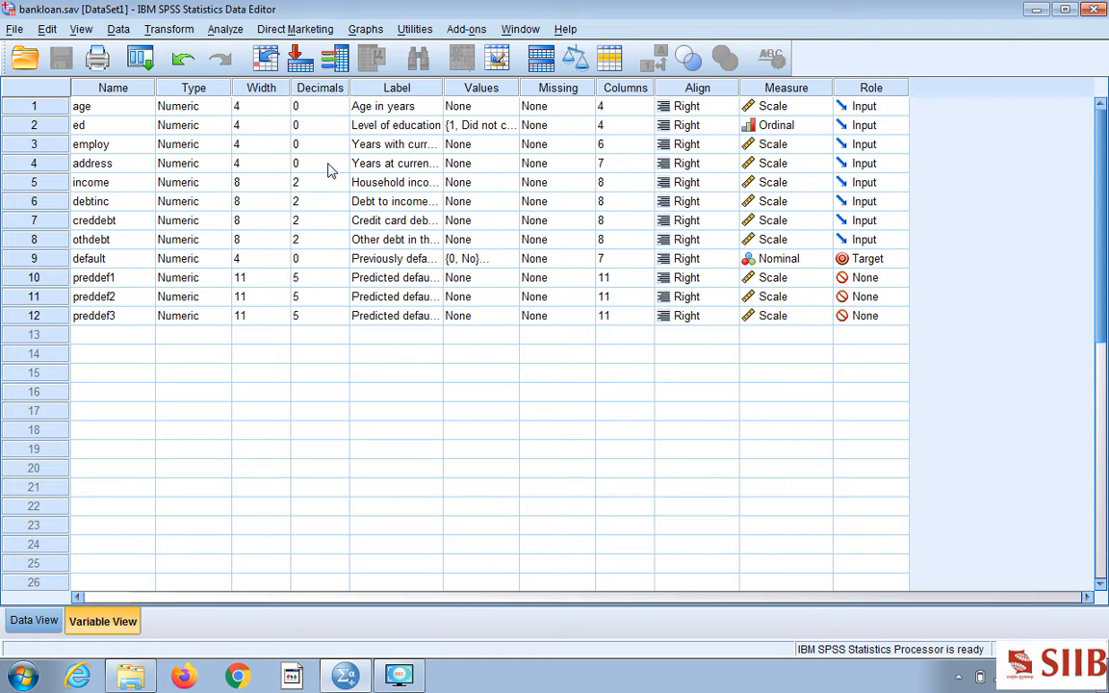
pyautogui.click(223, 30)
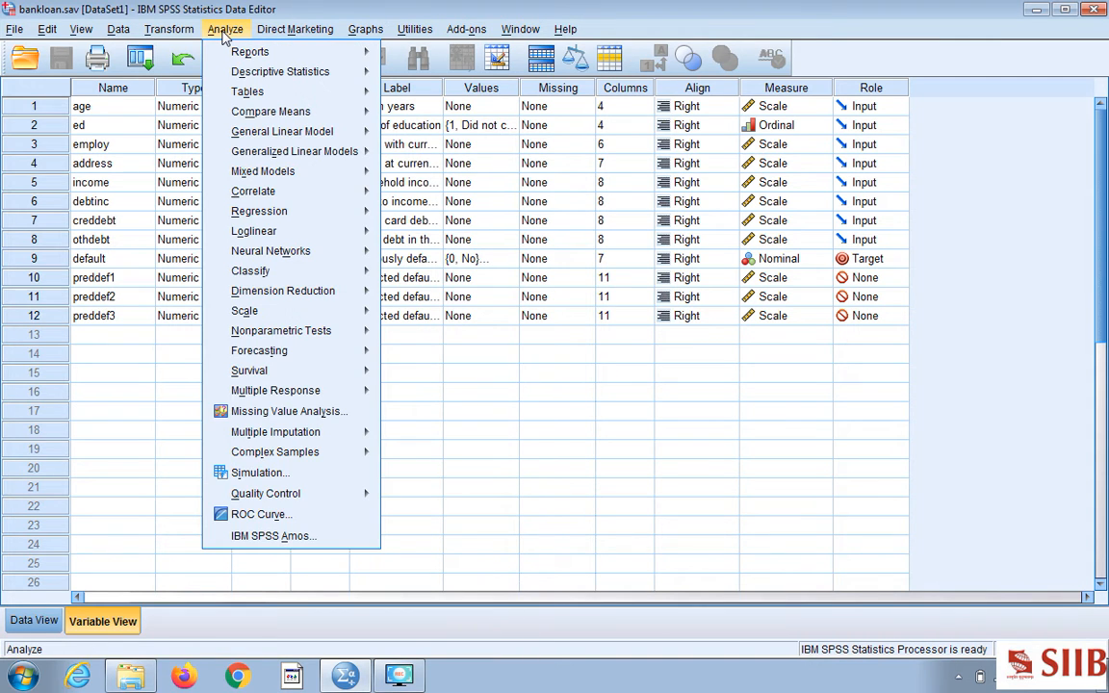
pyautogui.moveTo(249, 74)
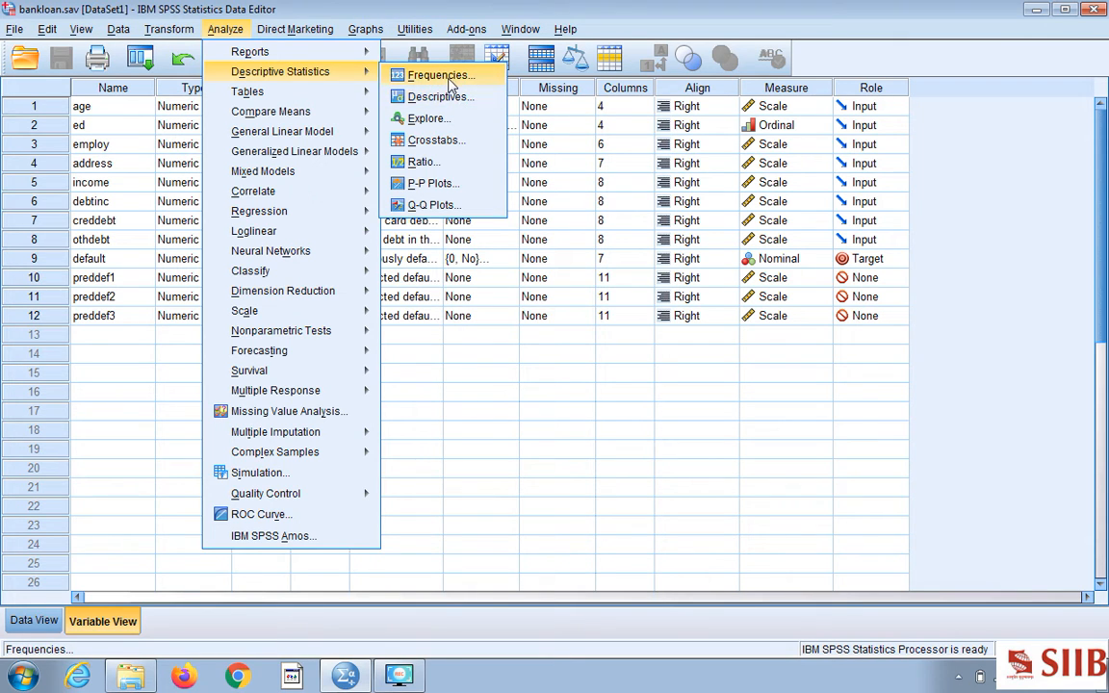
pyautogui.click(449, 85)
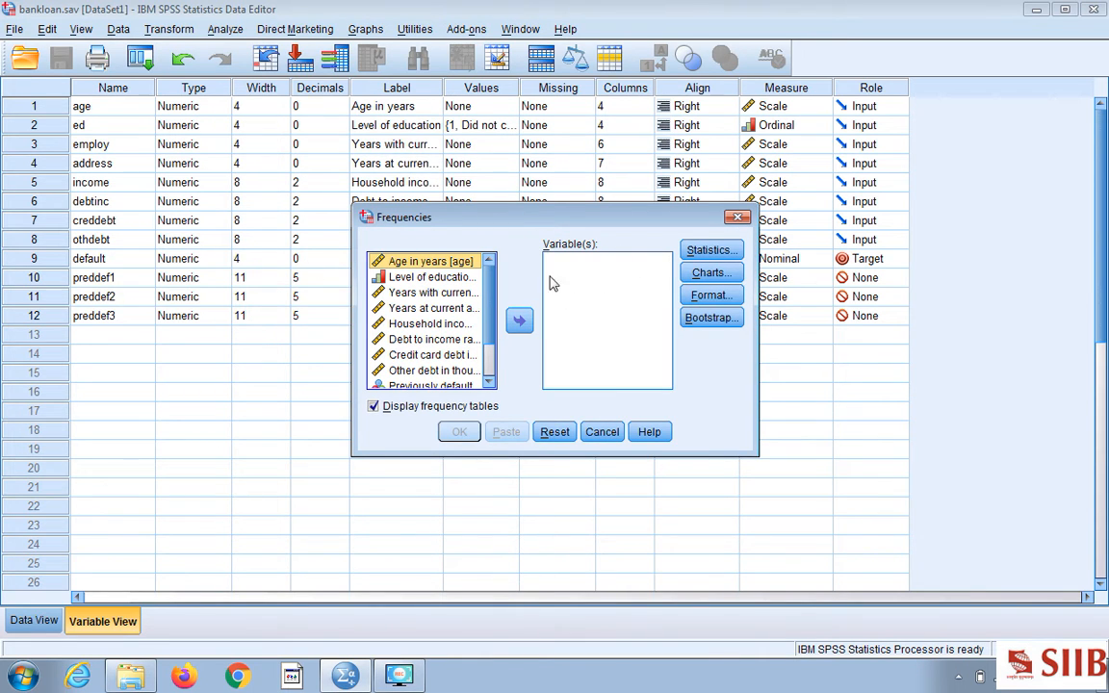
pyautogui.click(454, 281)
pyautogui.click(518, 320)
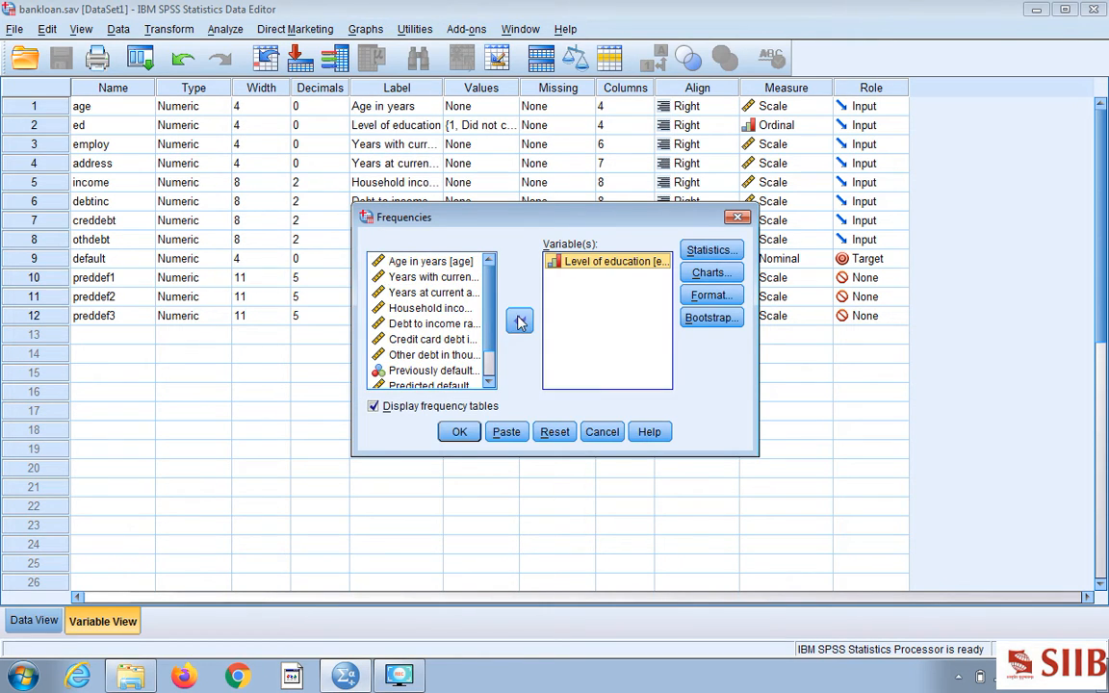
pyautogui.scroll(-1, 438, 303)
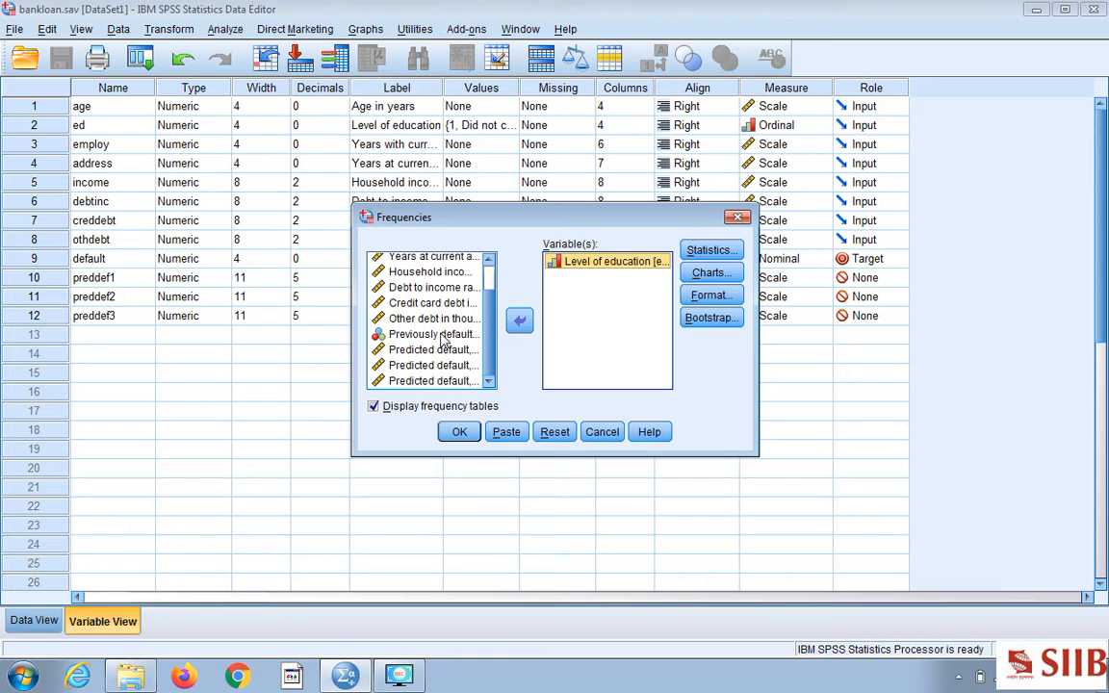
pyautogui.click(438, 334)
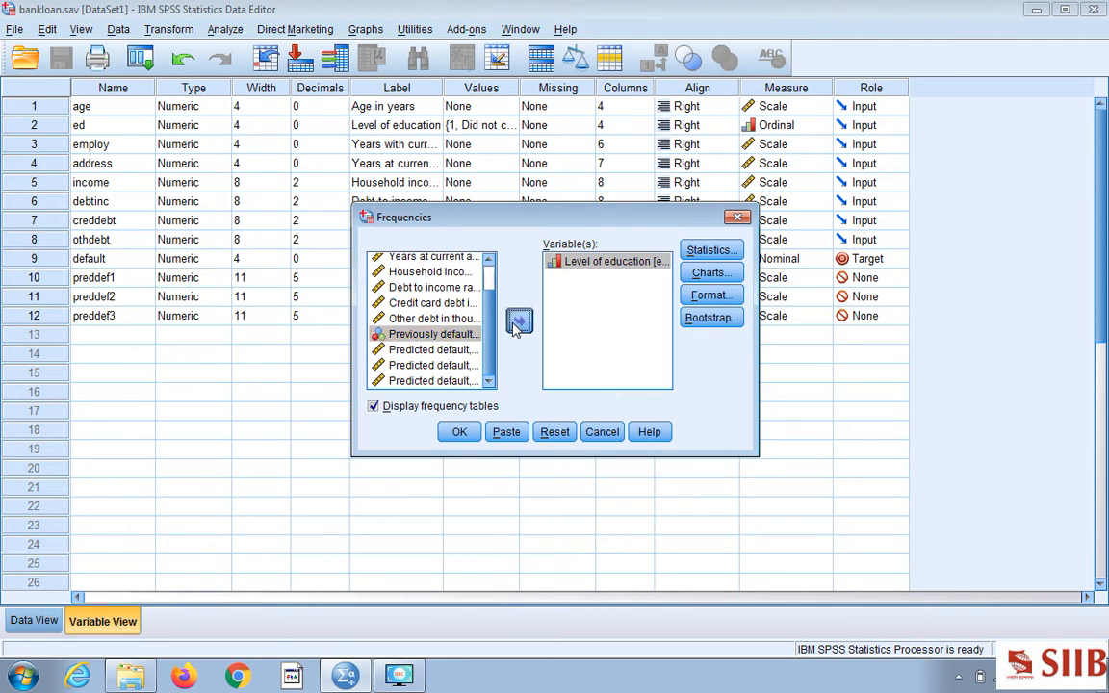
pyautogui.click(518, 322)
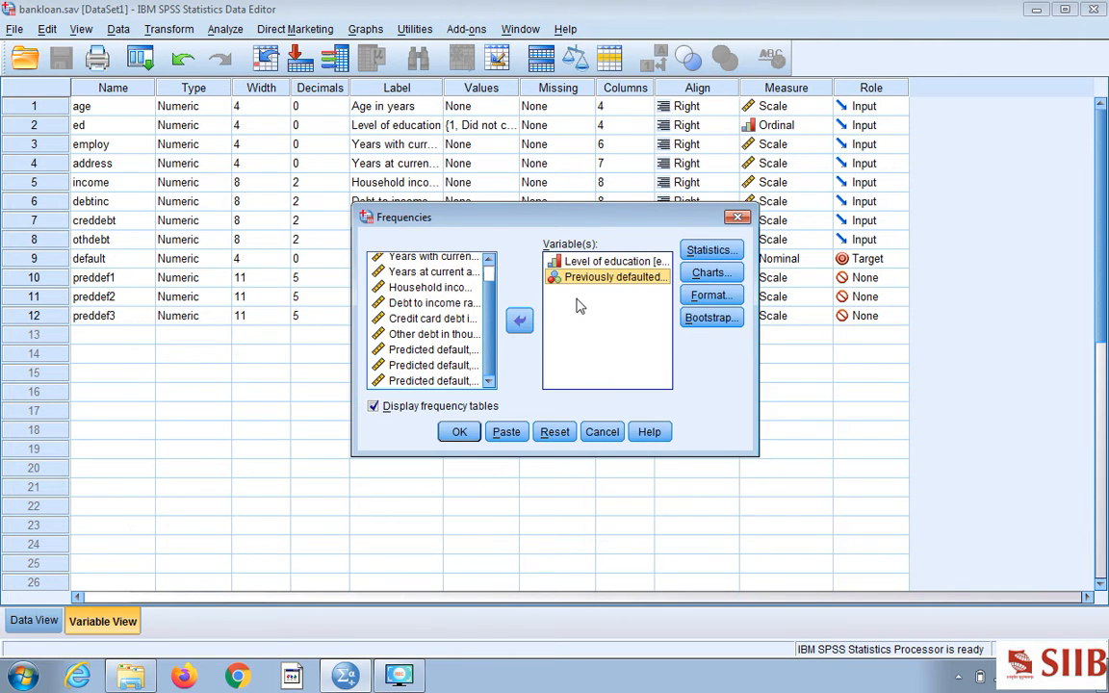
# Run the Frequencies analysis with no extra statistics selected and review the frequency tables for ed and default.
pyautogui.click(709, 252)
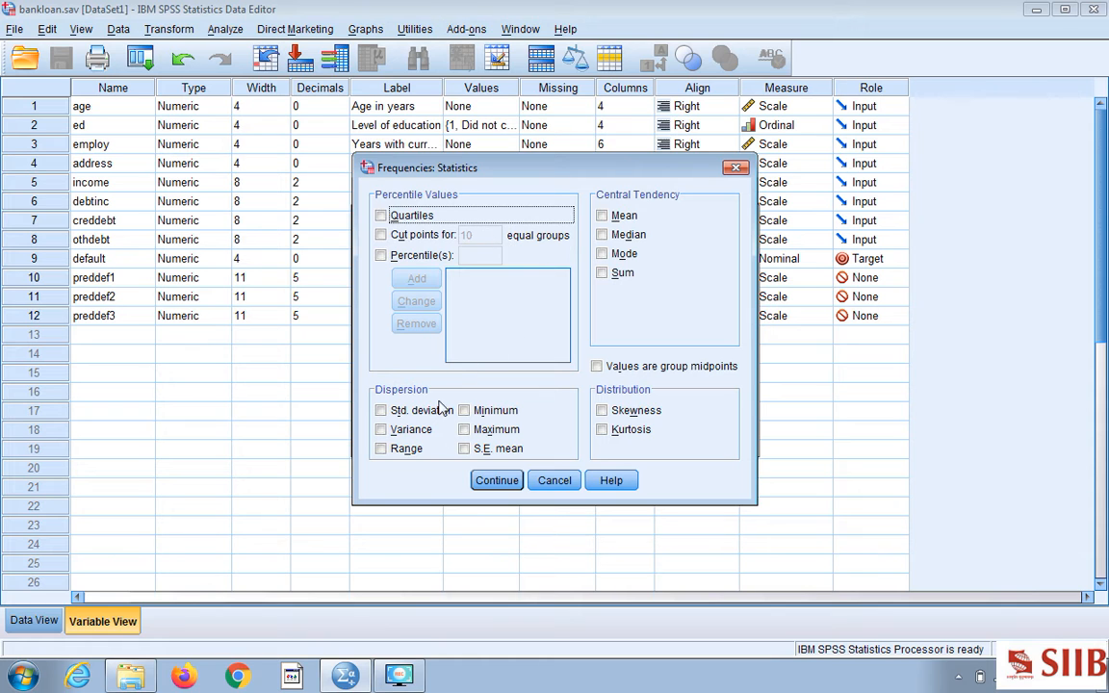
pyautogui.click(497, 480)
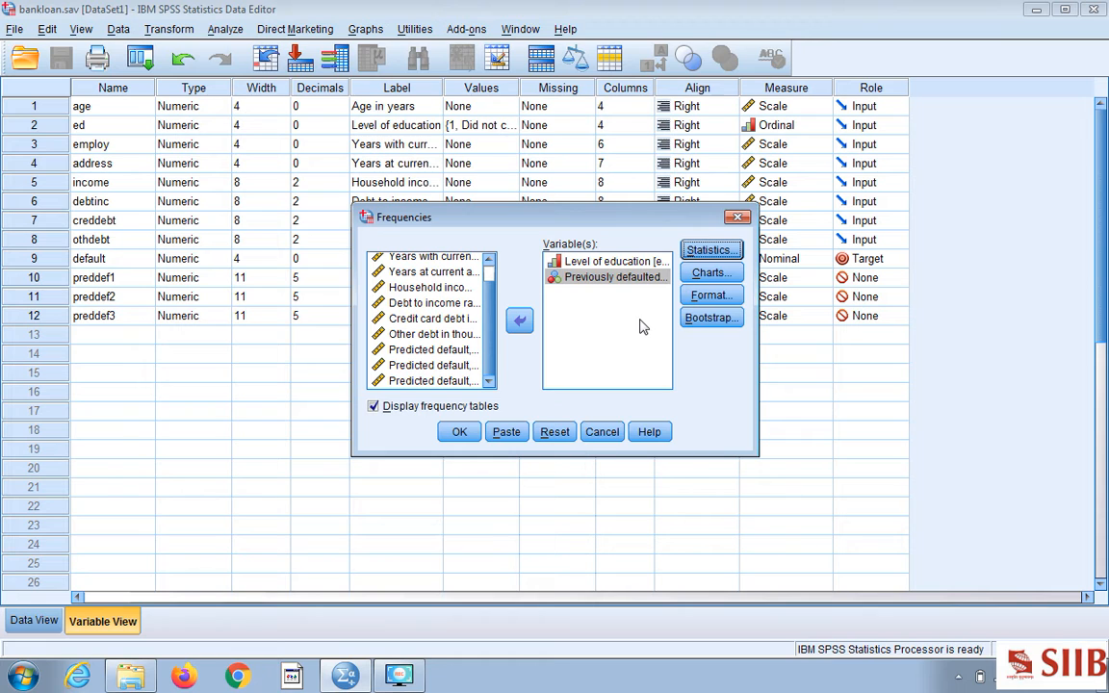
pyautogui.click(460, 433)
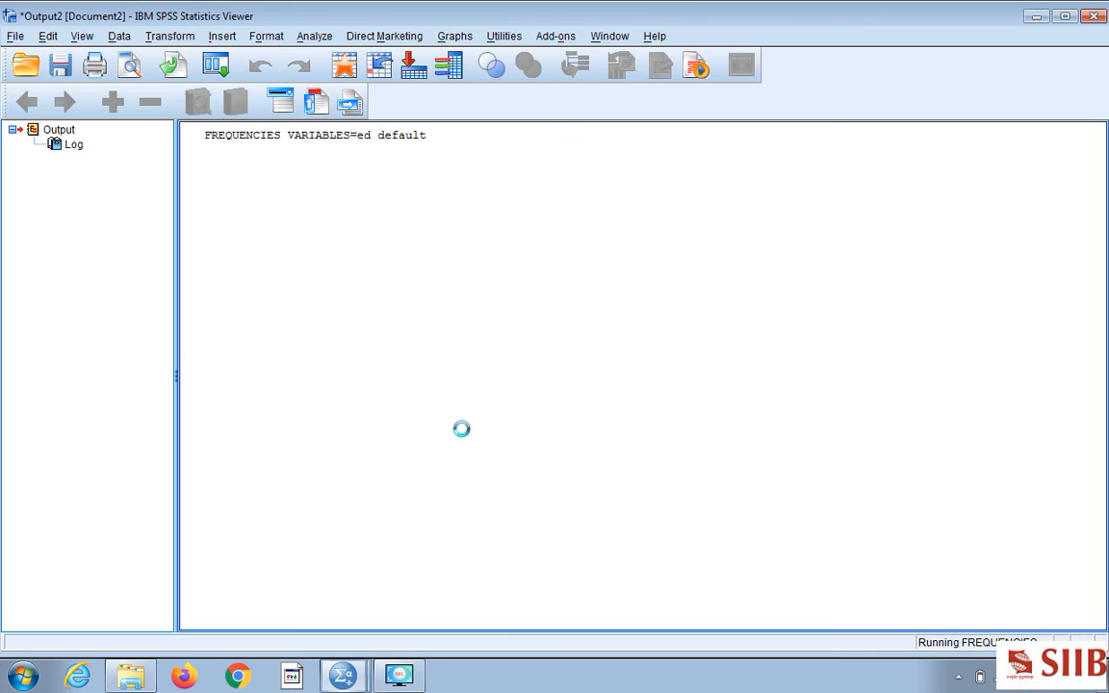
pyautogui.scroll(-2, 381, 382)
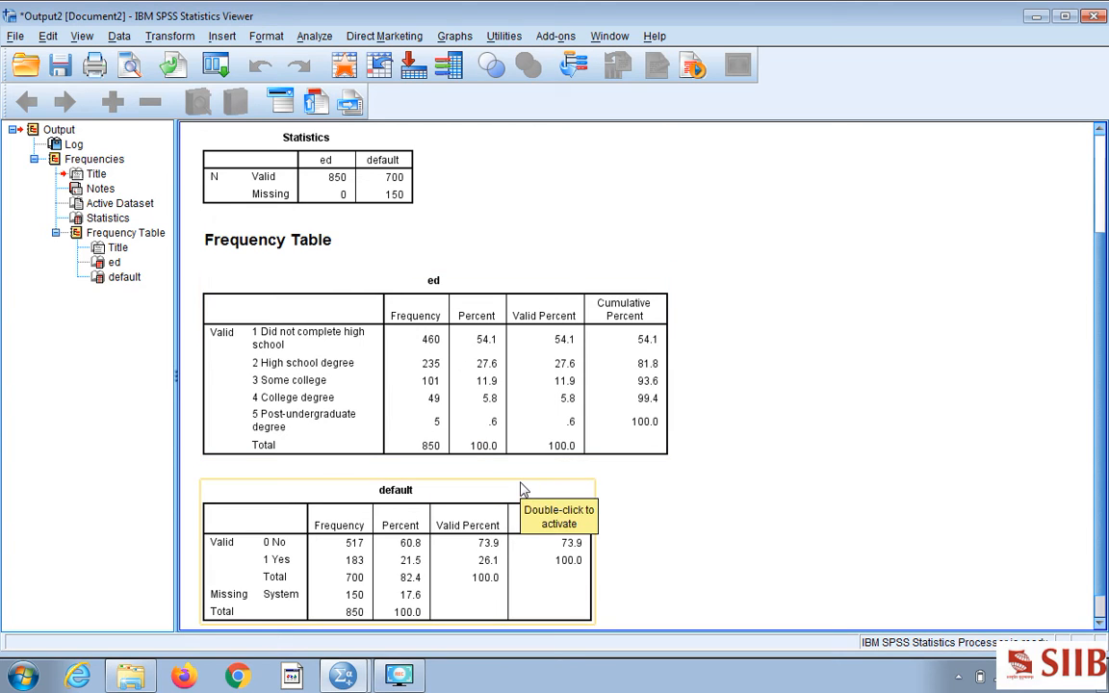
pyautogui.scroll(-1, 520, 491)
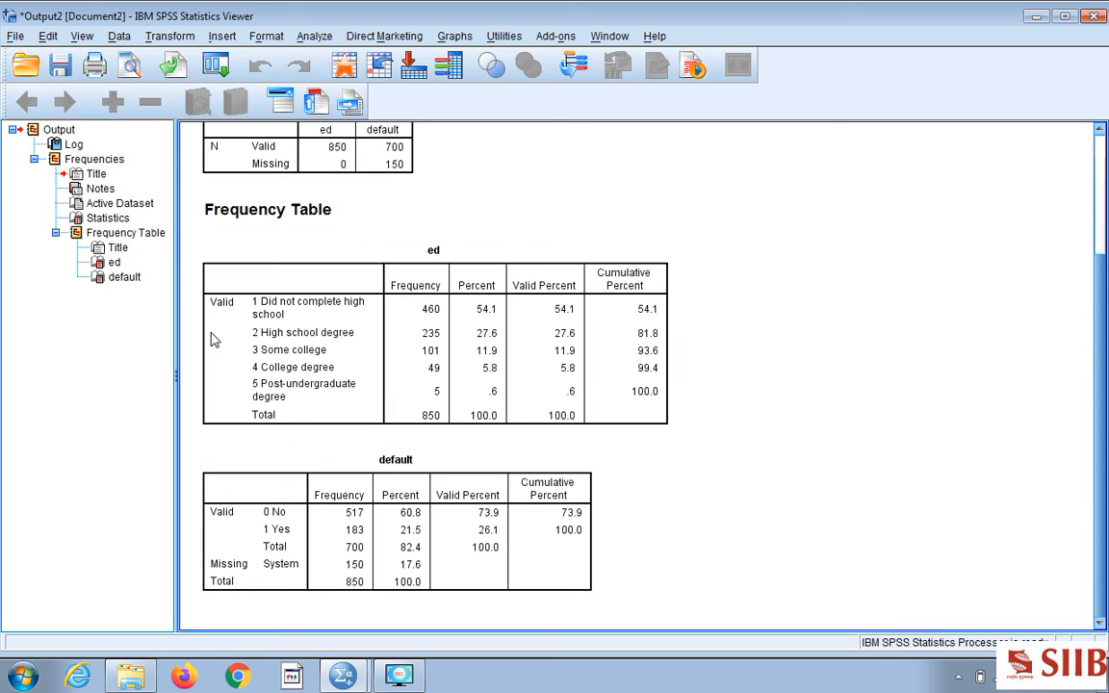
# Set up a Descriptives analysis with years with current employer, years at current address, household income, debt to income ratio and credit card debt as variables.
pyautogui.click(309, 38)
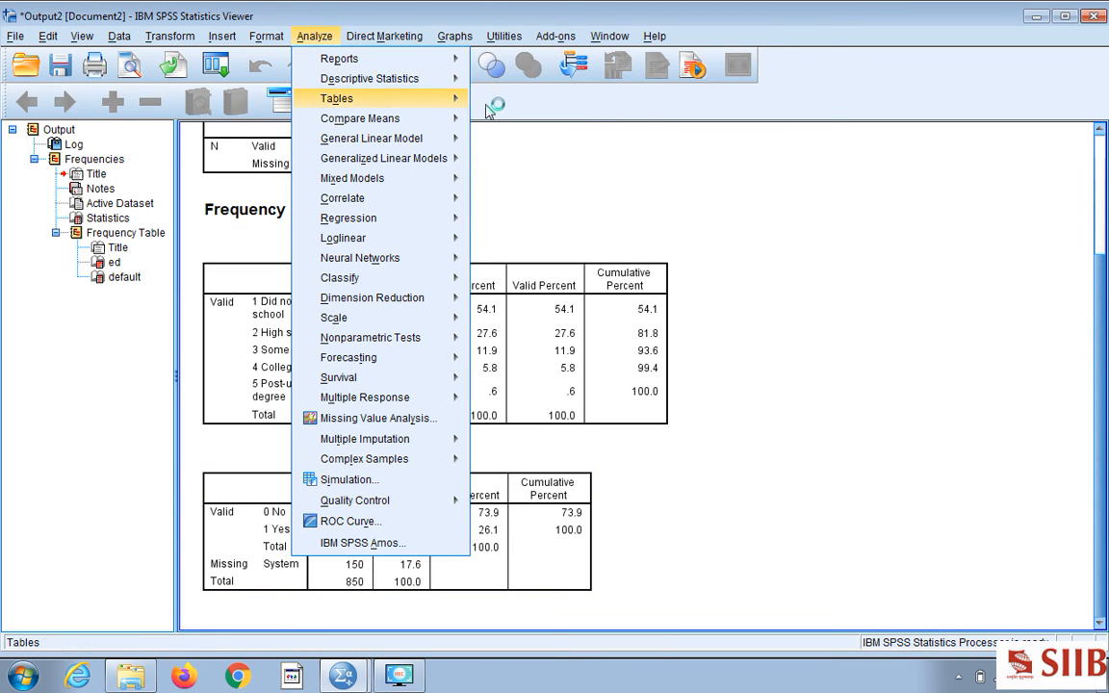
pyautogui.moveTo(456, 80)
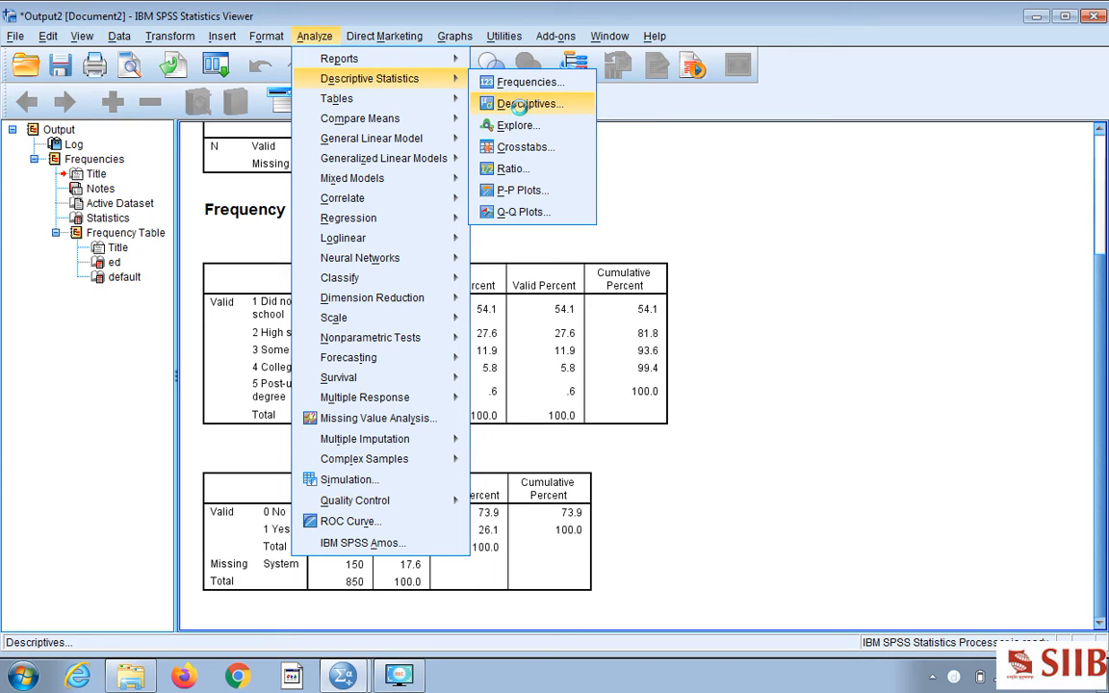
pyautogui.click(517, 104)
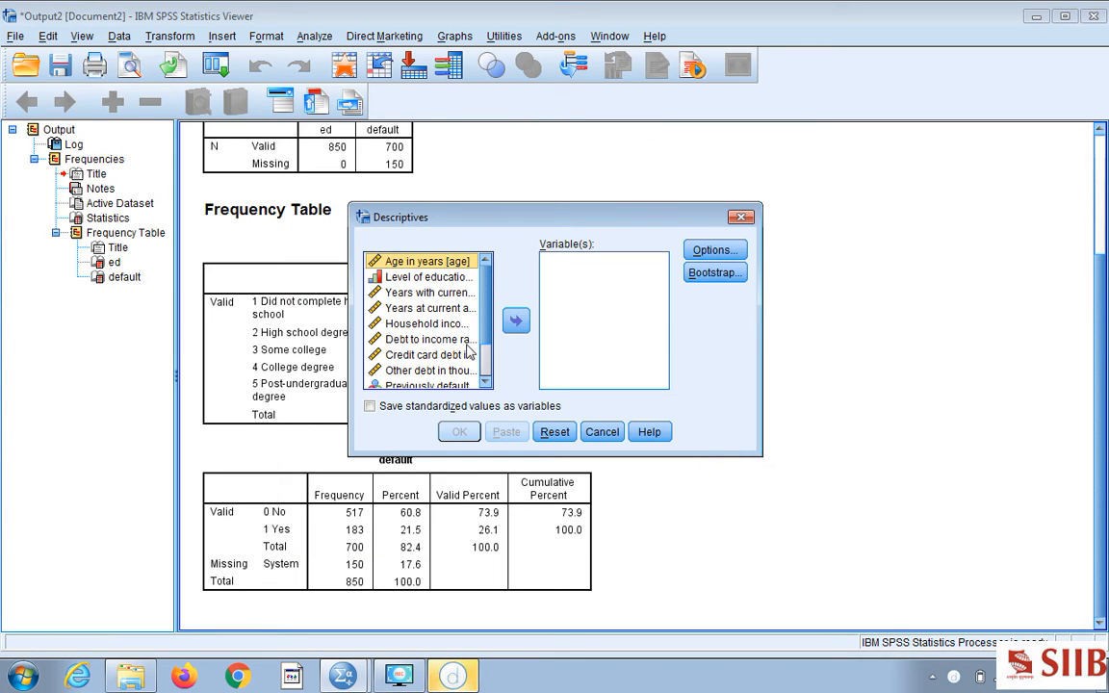
pyautogui.click(432, 291)
pyautogui.click(515, 321)
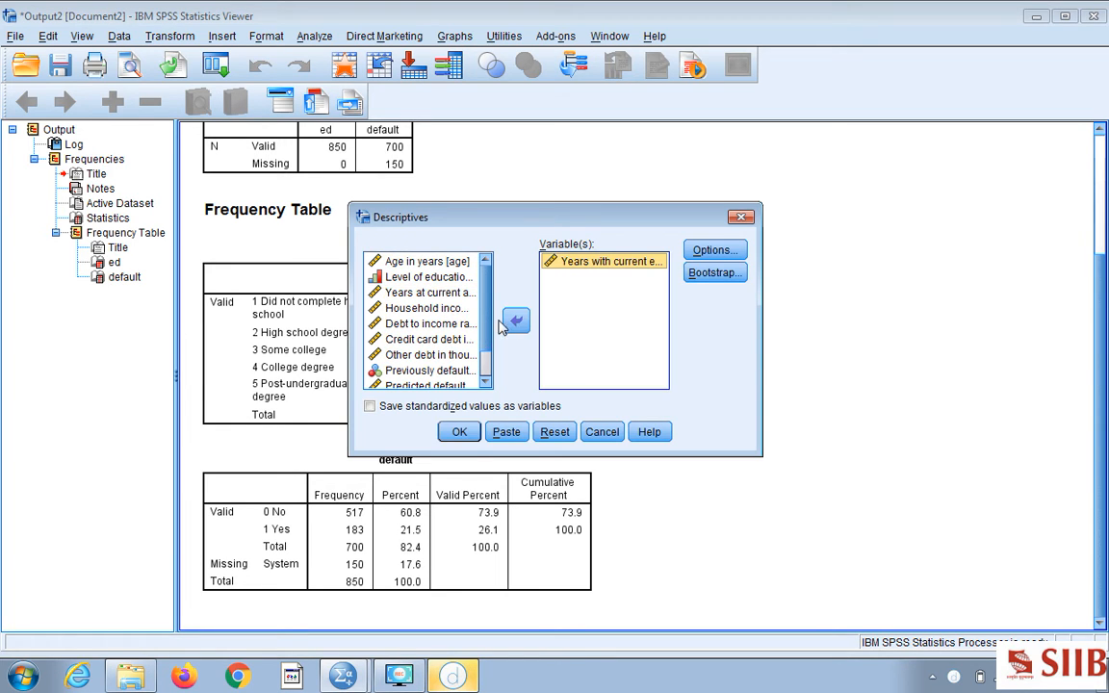
pyautogui.click(452, 292)
pyautogui.click(515, 321)
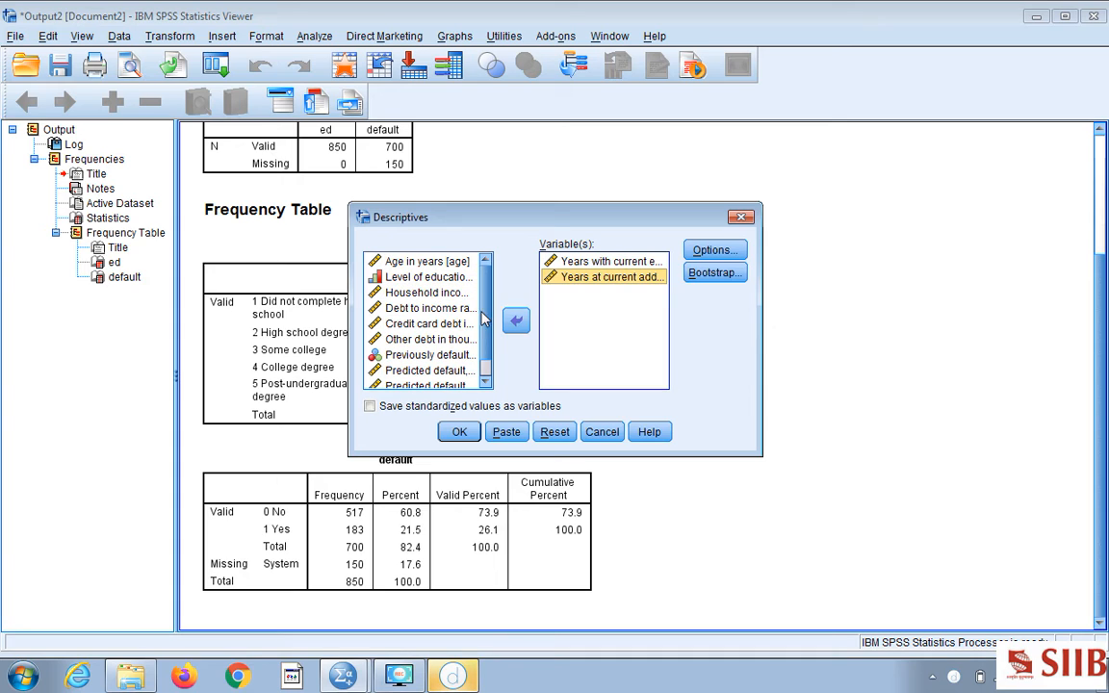
pyautogui.click(431, 292)
pyautogui.click(515, 320)
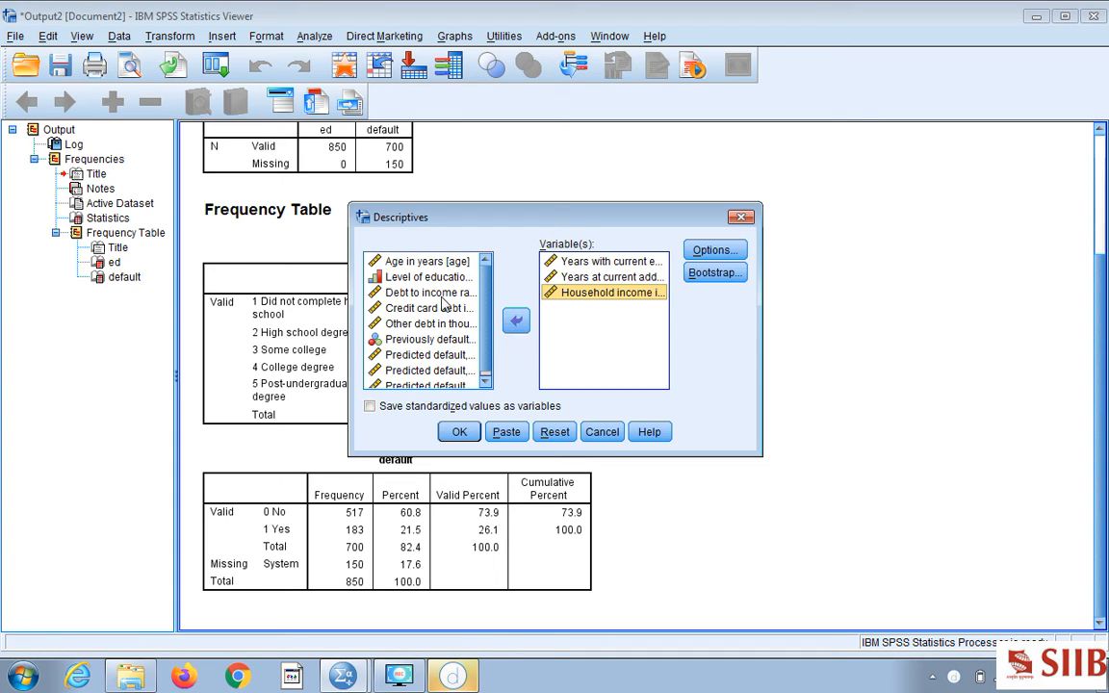
pyautogui.click(432, 292)
pyautogui.click(515, 321)
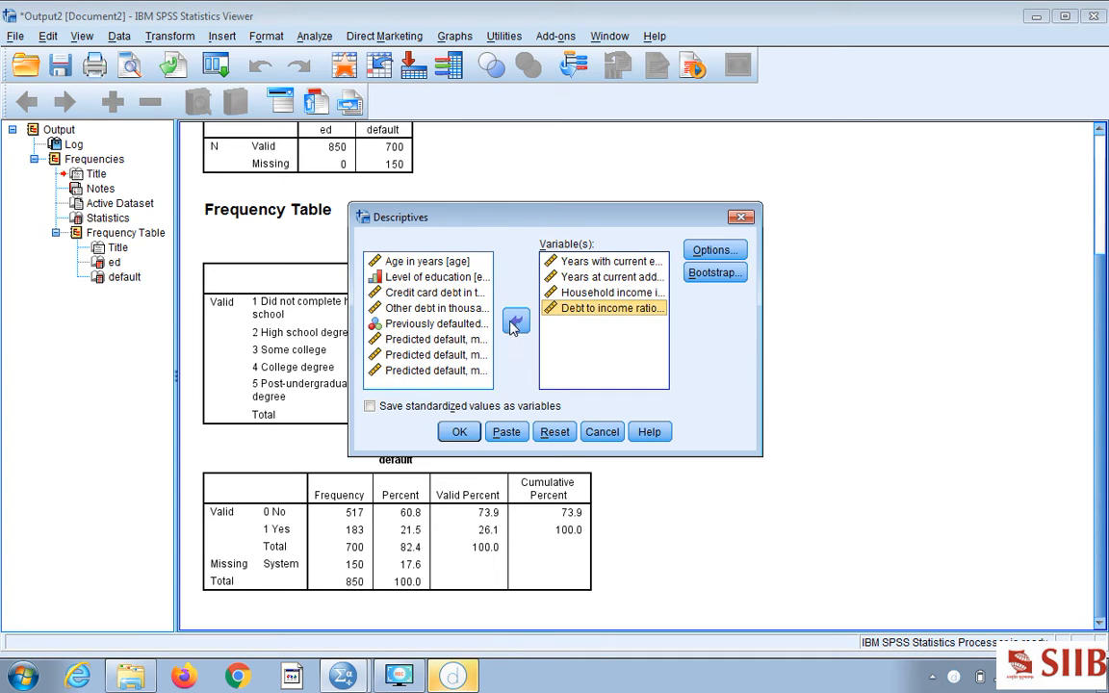
pyautogui.click(434, 293)
pyautogui.click(515, 321)
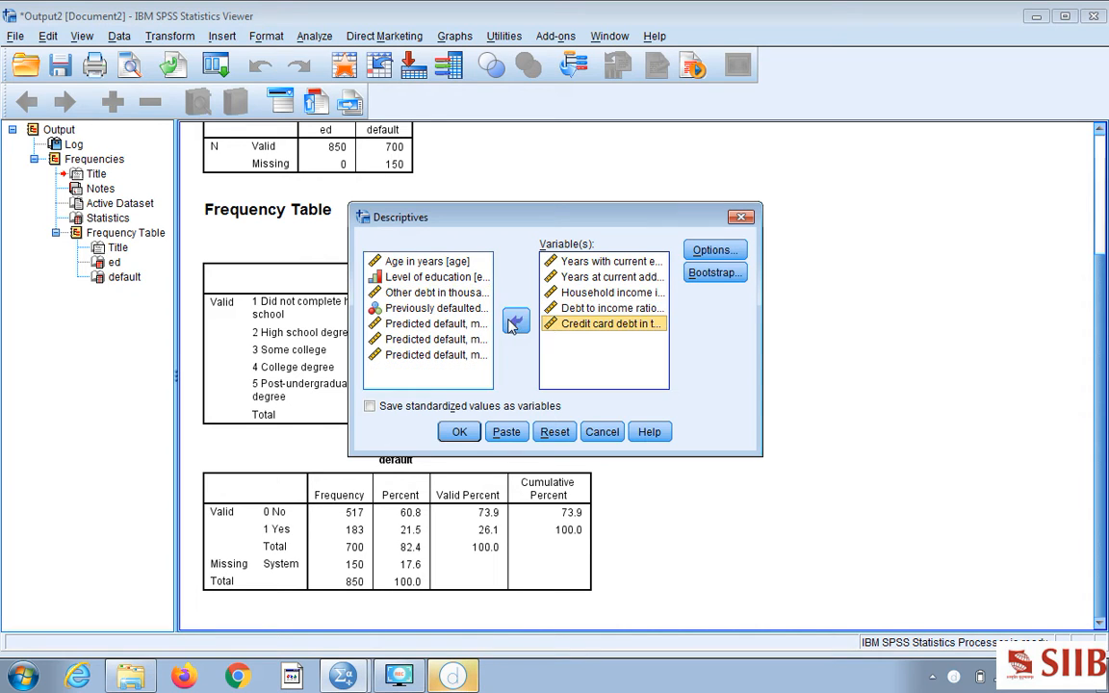
# Exclude minimum and maximum from the Descriptives options, include skewness and kurtosis, and run the analysis.
pyautogui.click(714, 252)
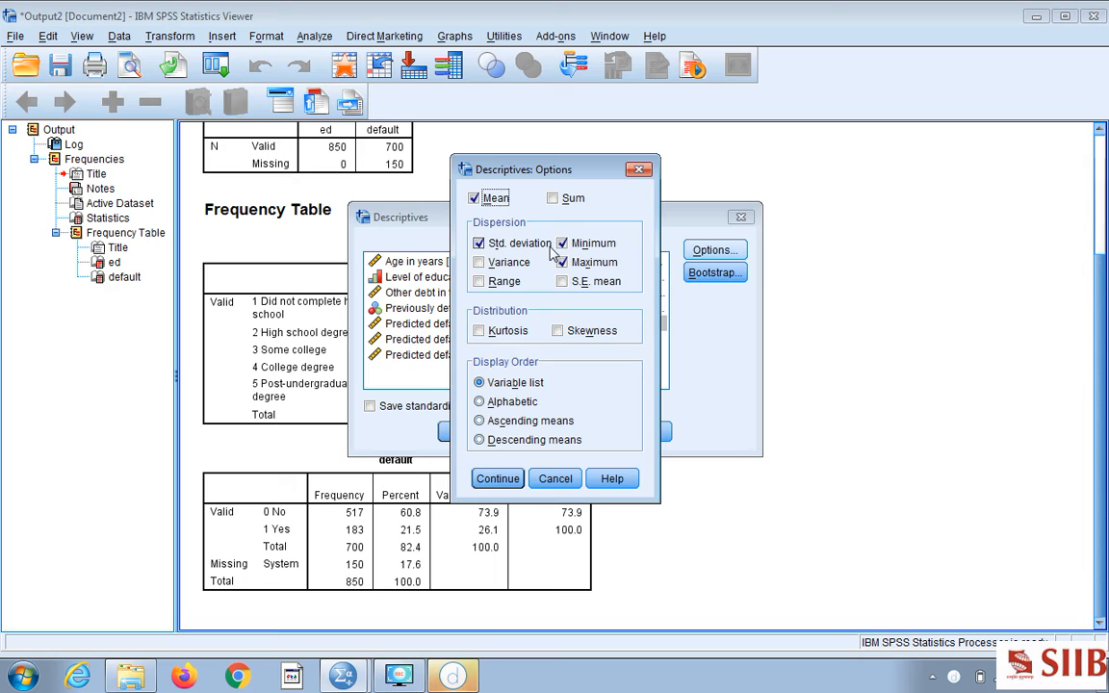
pyautogui.click(563, 244)
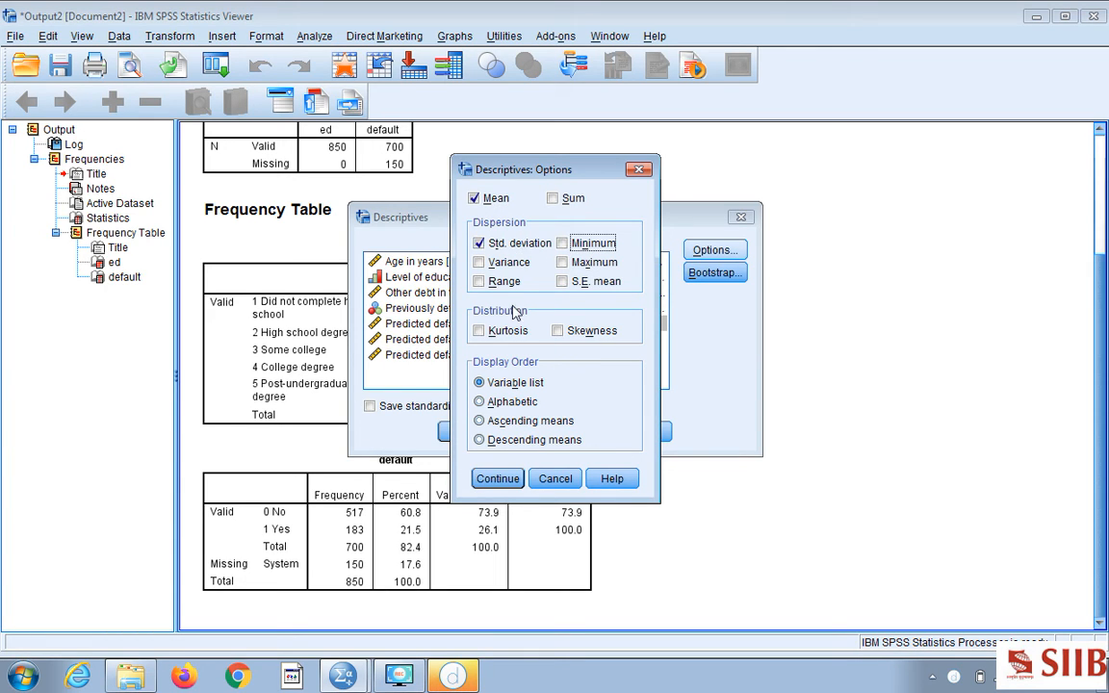
pyautogui.click(559, 331)
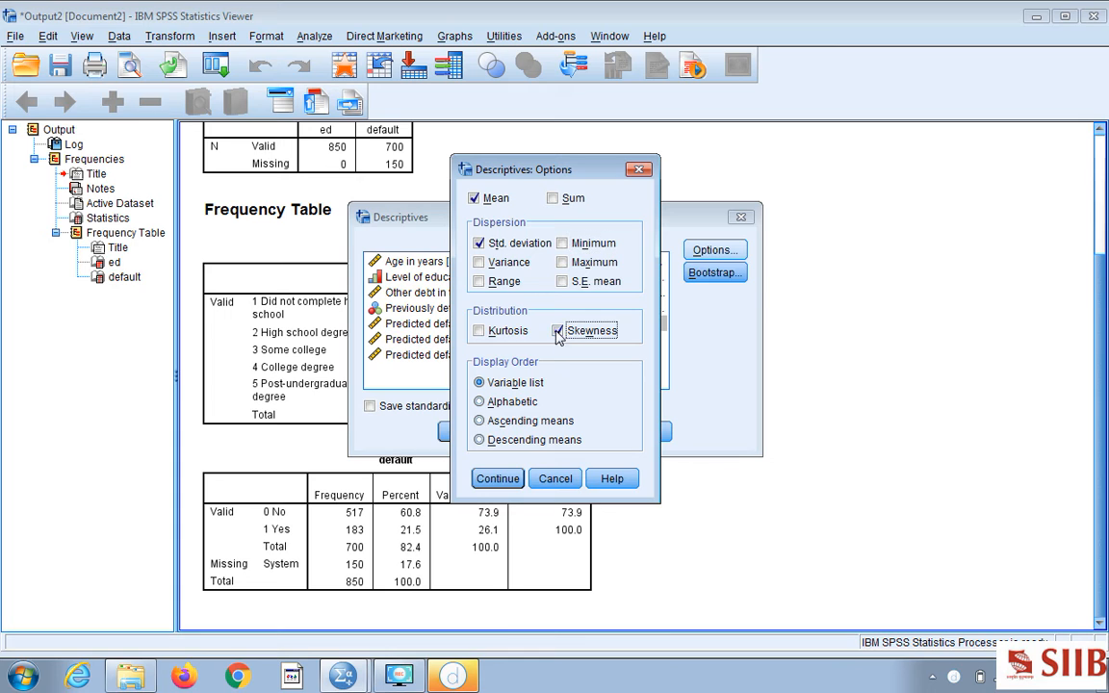
pyautogui.click(479, 331)
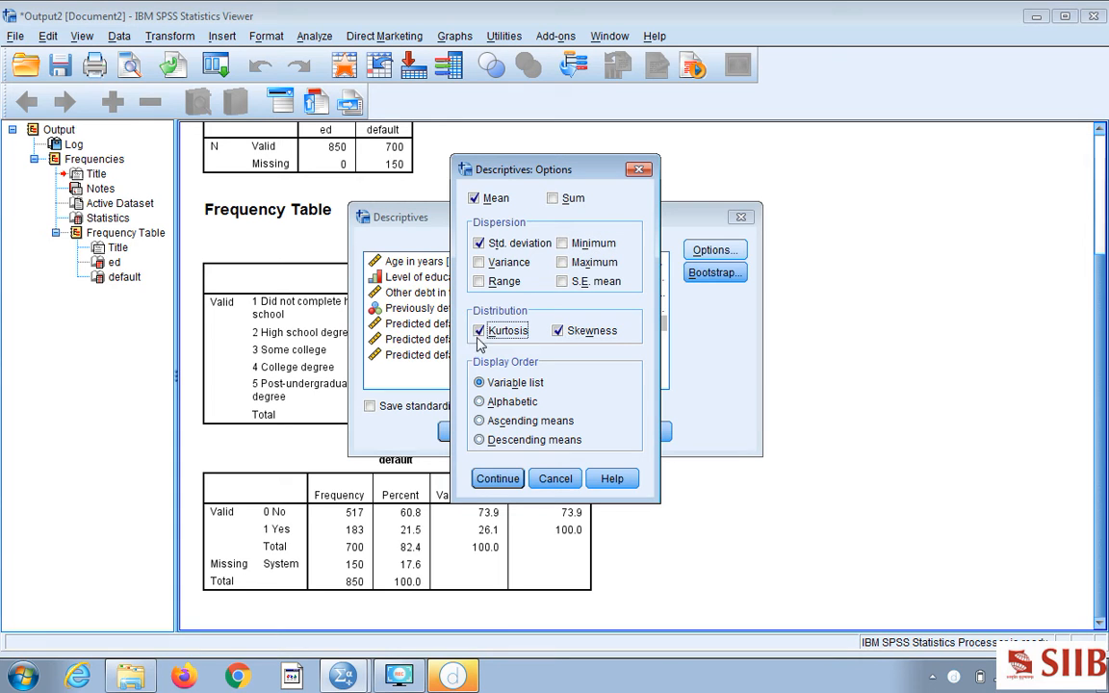
pyautogui.click(489, 479)
pyautogui.click(462, 433)
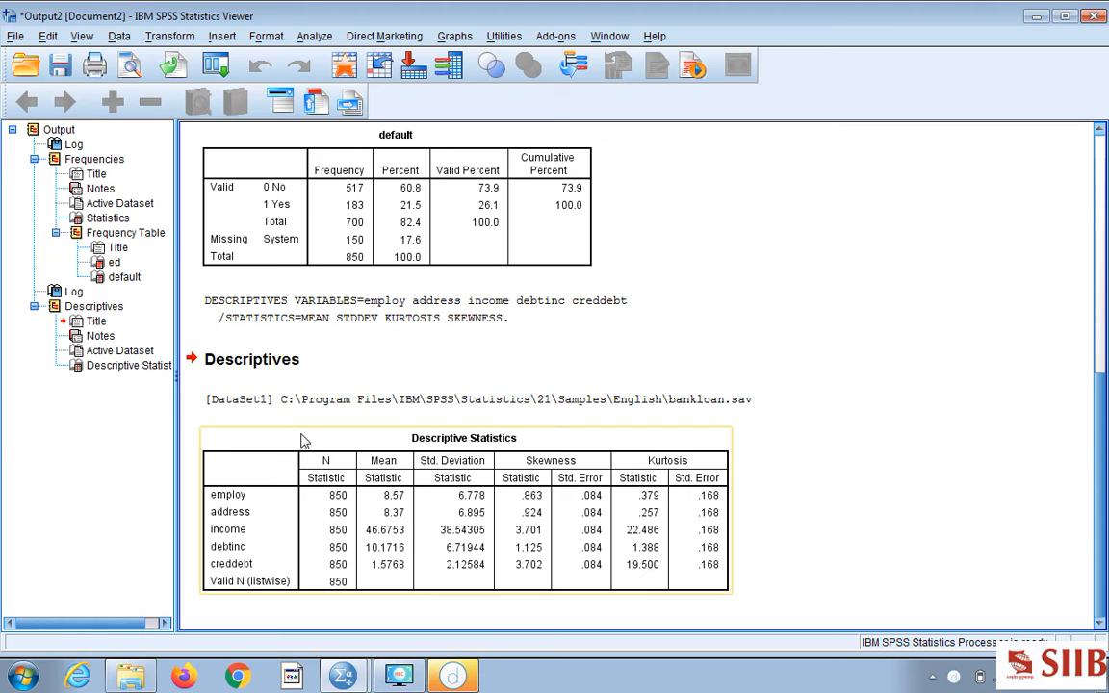
# Return to the bankloan.sav data editor and widen the Label column enough to show the full variable labels.
pyautogui.click(344, 676)
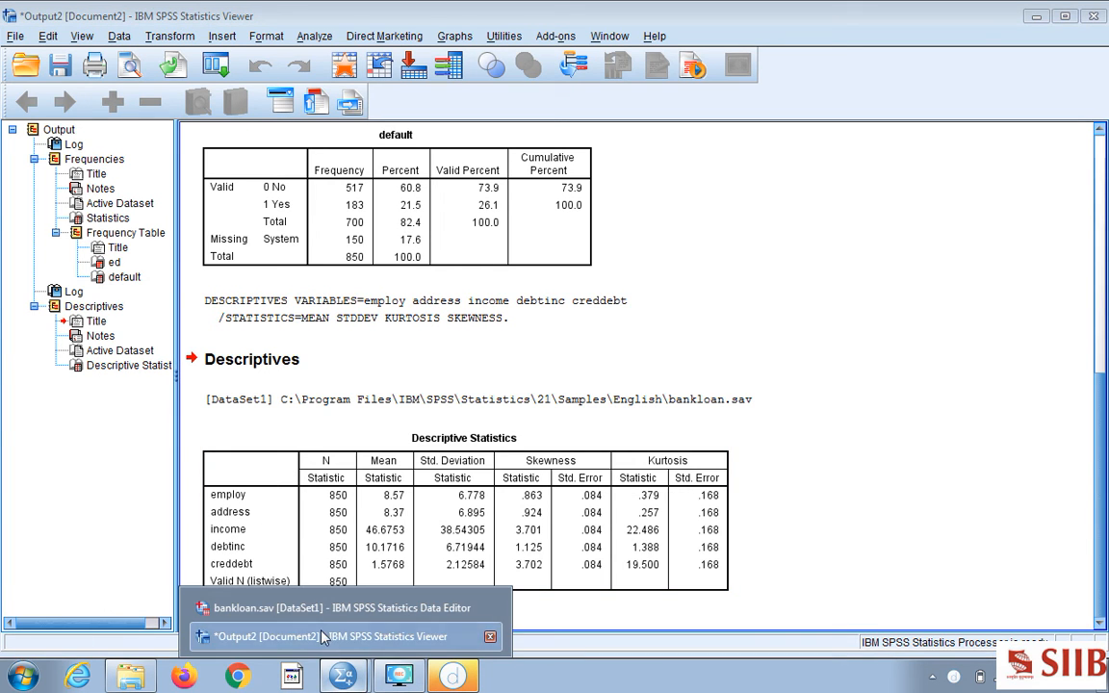
pyautogui.click(316, 612)
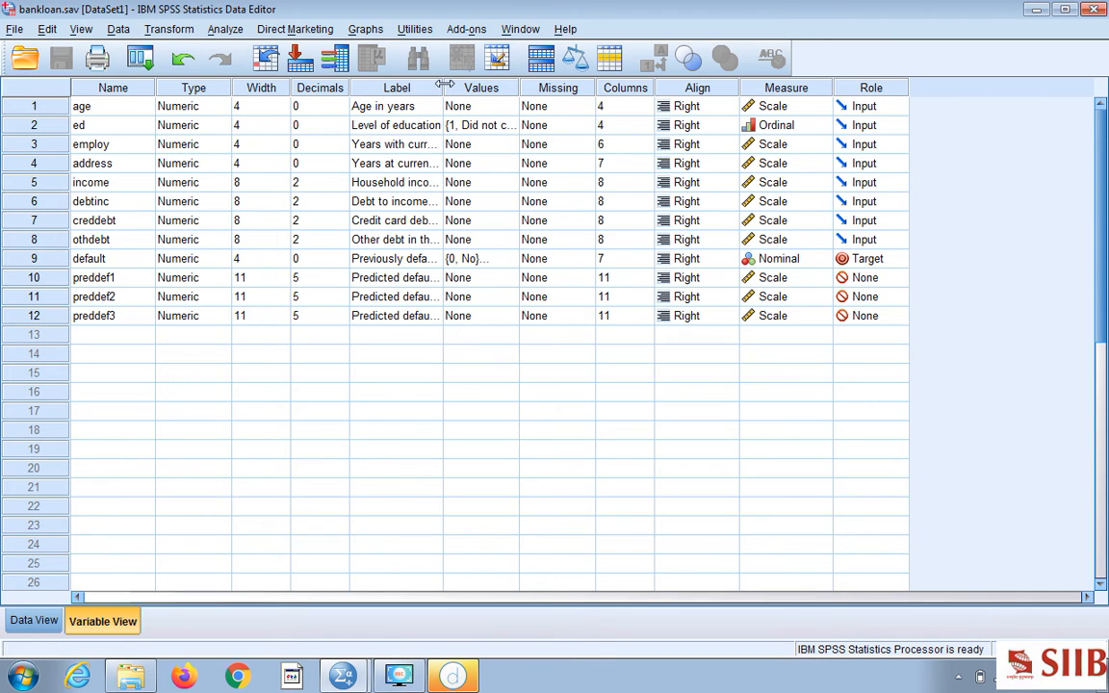
pyautogui.moveTo(445, 85); pyautogui.dragTo(575, 143)
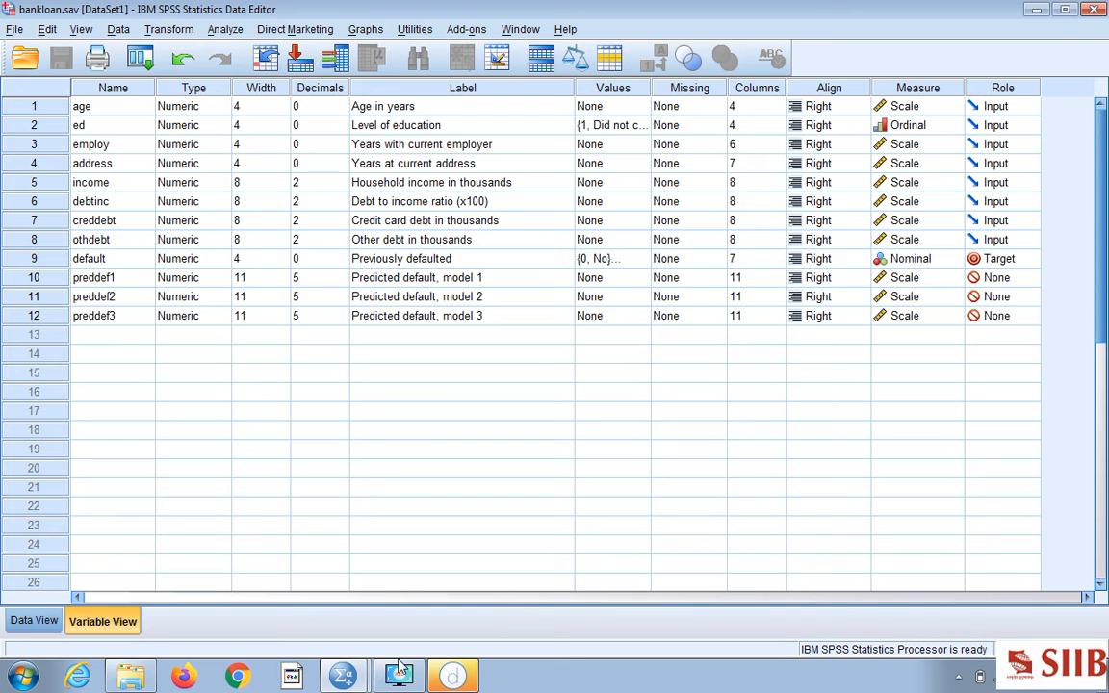
# Compare the means in the Descriptive Statistics output with the full variable labels and units in the bankloan.sav variable list.
pyautogui.click(342, 679)
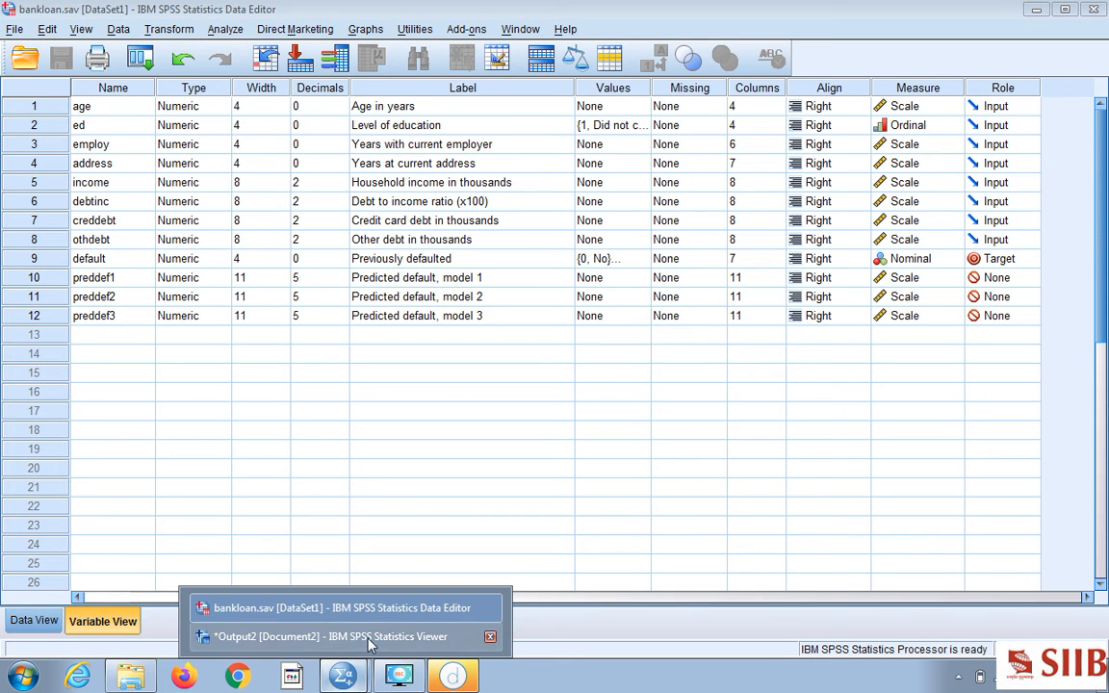
pyautogui.click(368, 639)
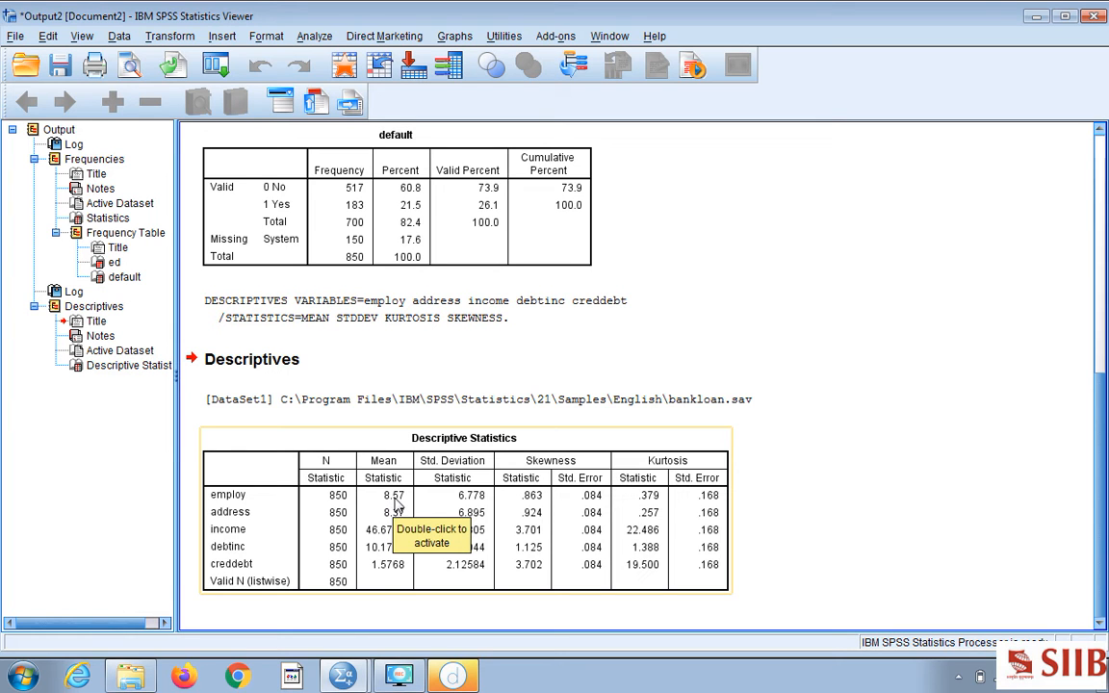
pyautogui.click(343, 677)
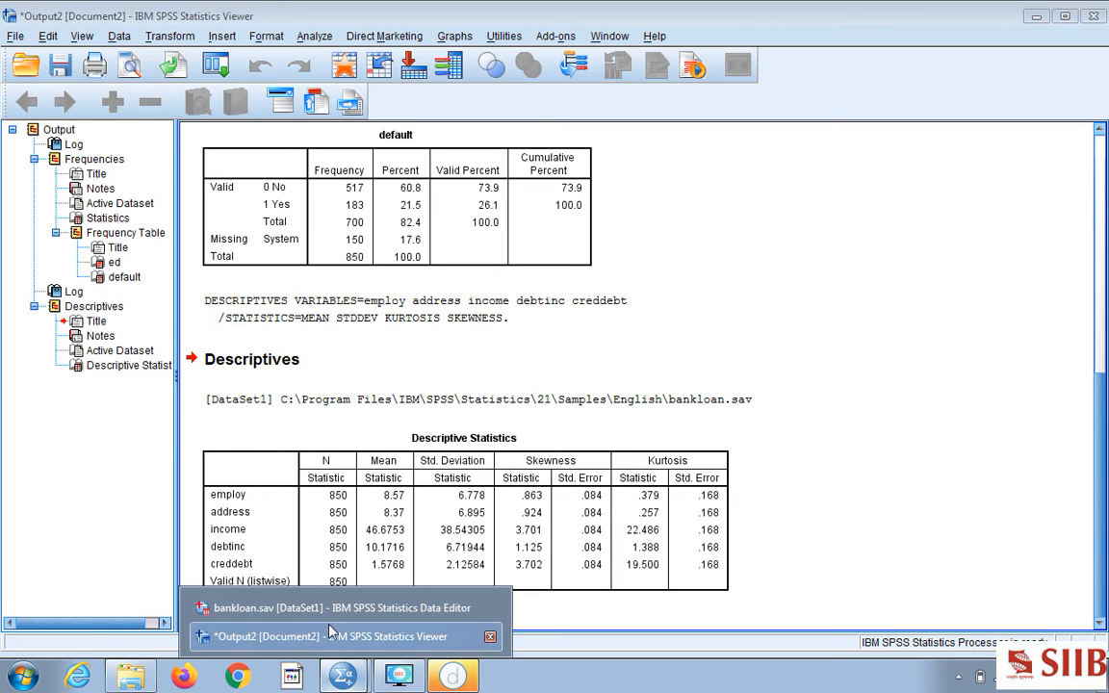
pyautogui.click(289, 608)
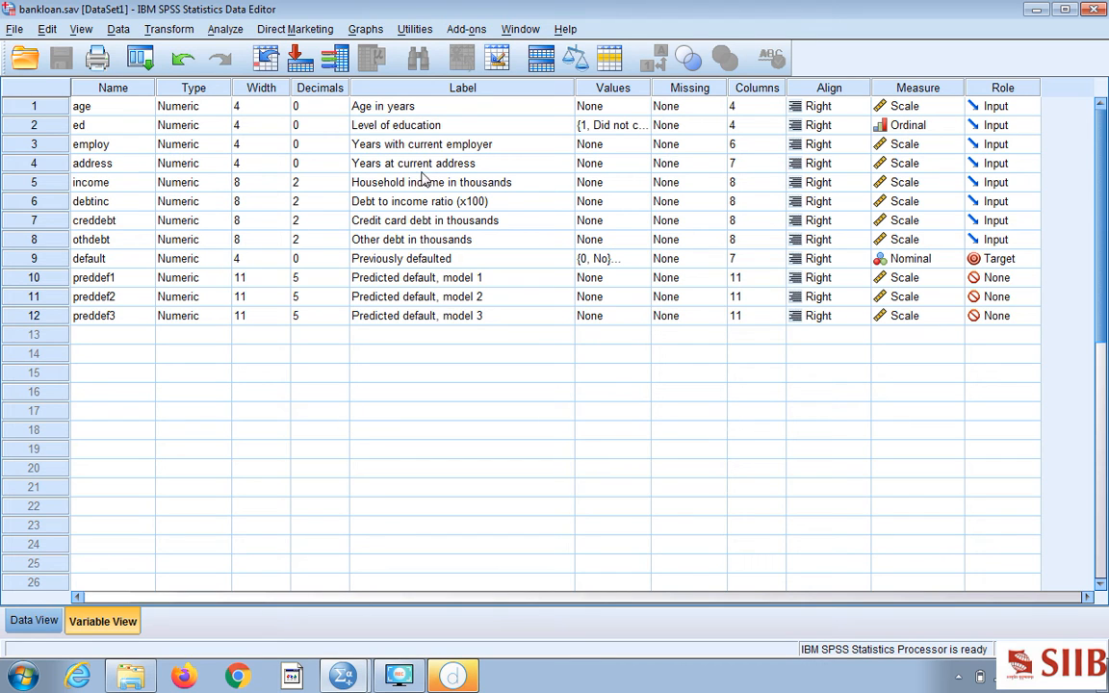
pyautogui.click(344, 677)
pyautogui.click(396, 637)
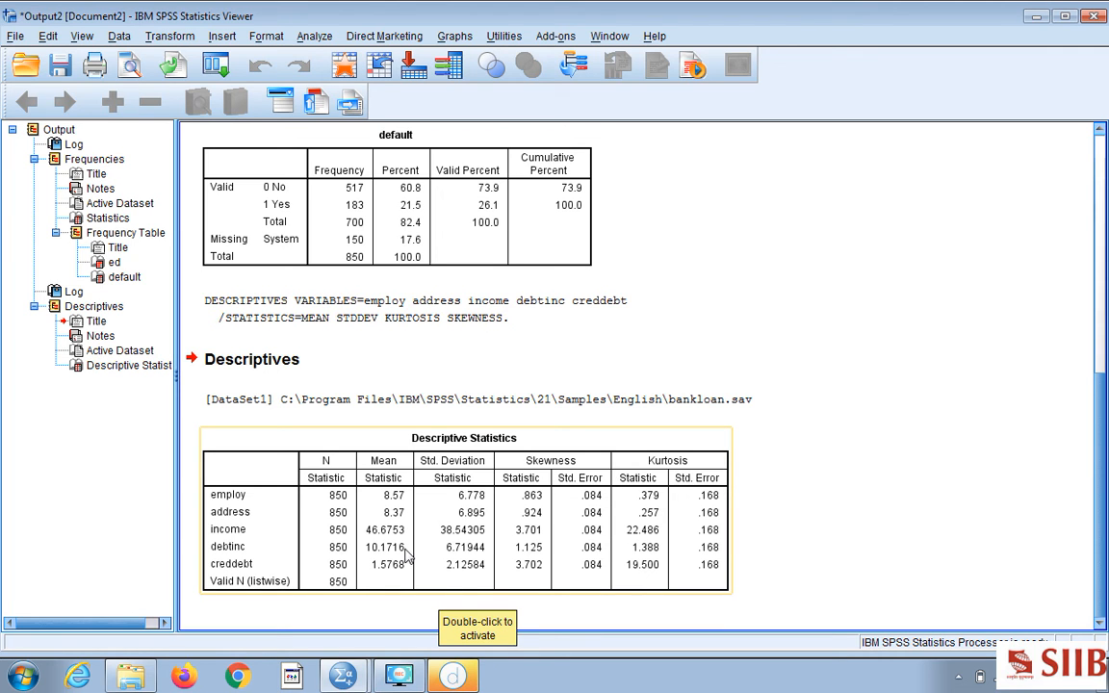
pyautogui.hotkey('alt', 'Tab')
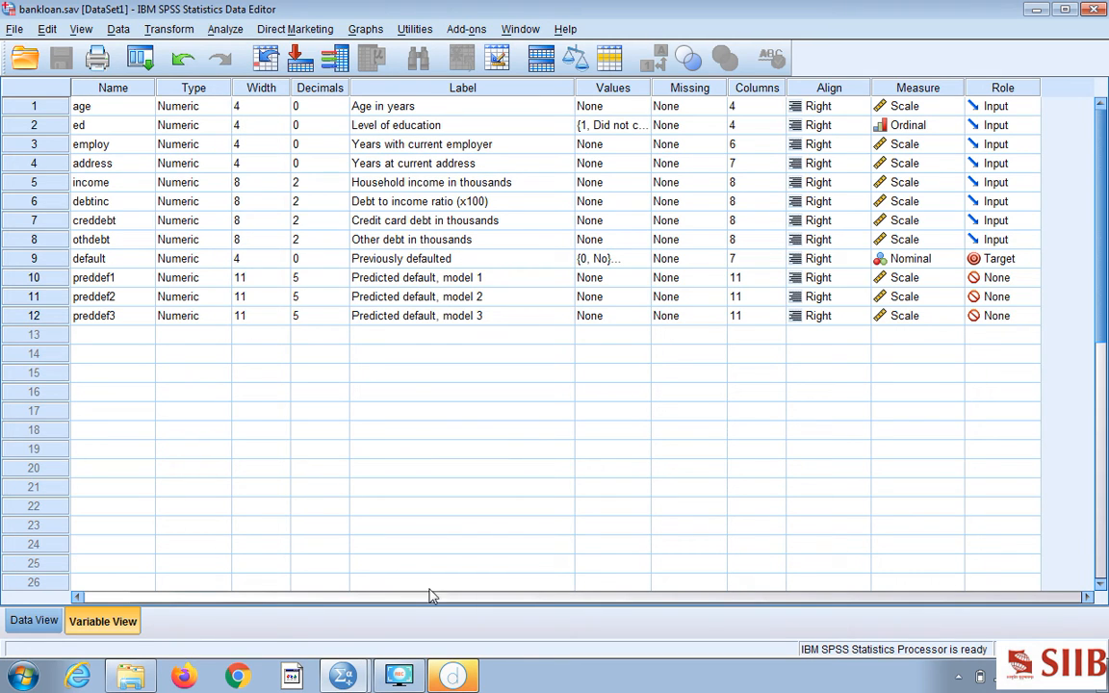
# Return to the Output2 viewer and review the Descriptive Statistics table together with the ed and default frequency tables.
pyautogui.click(343, 677)
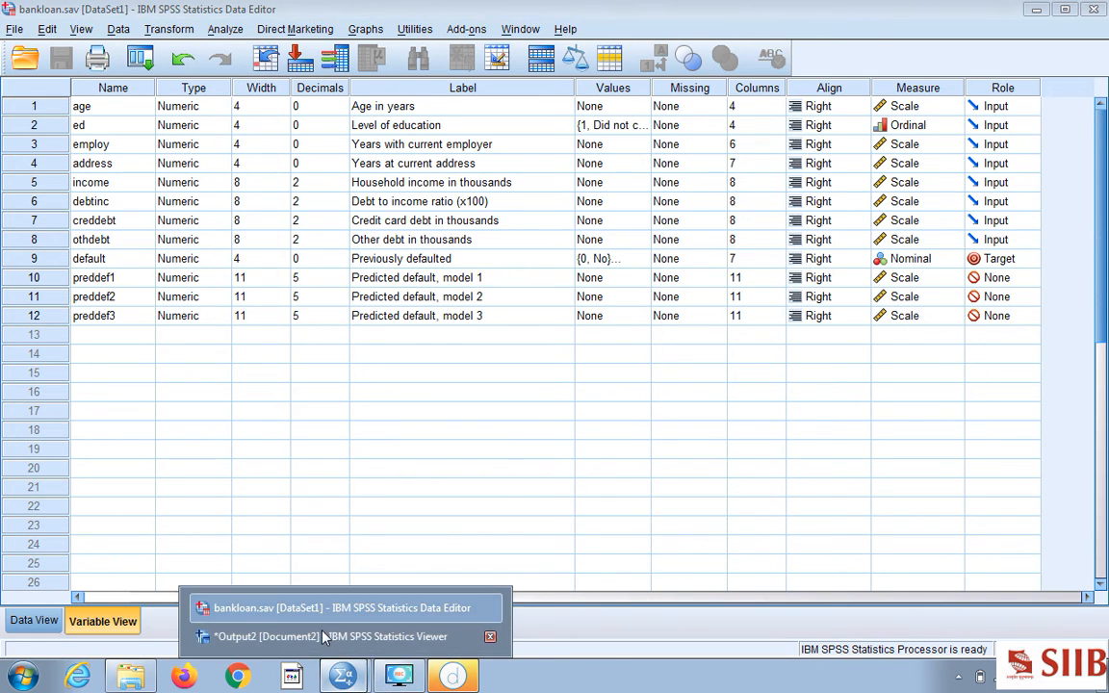
pyautogui.click(325, 638)
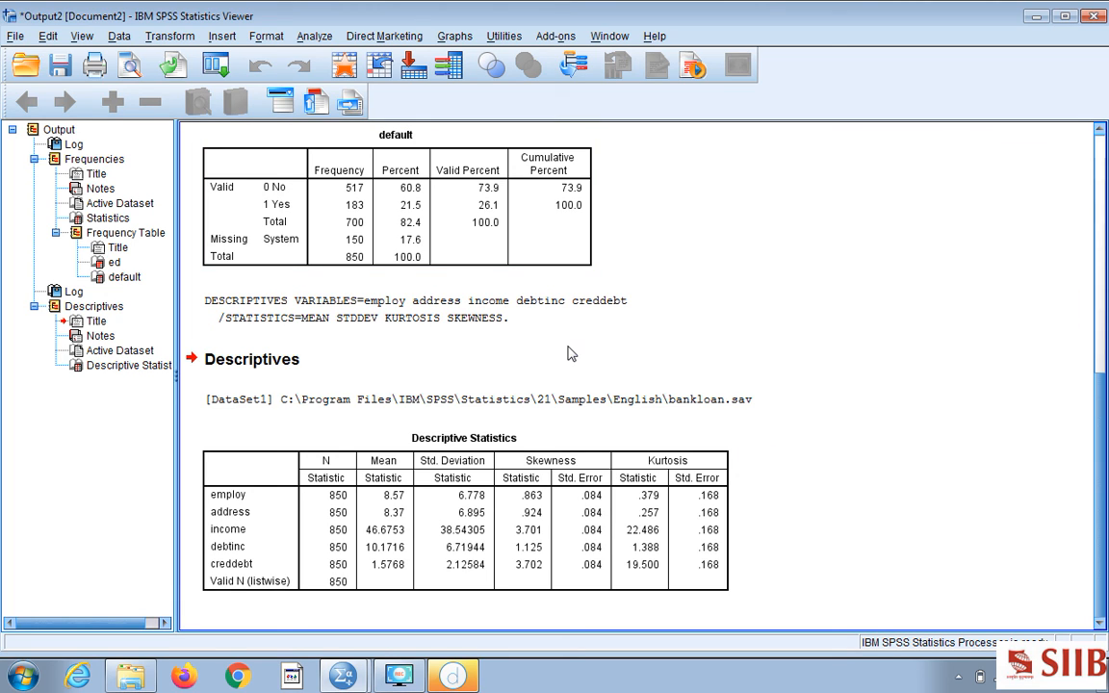
pyautogui.scroll(3, 571, 355)
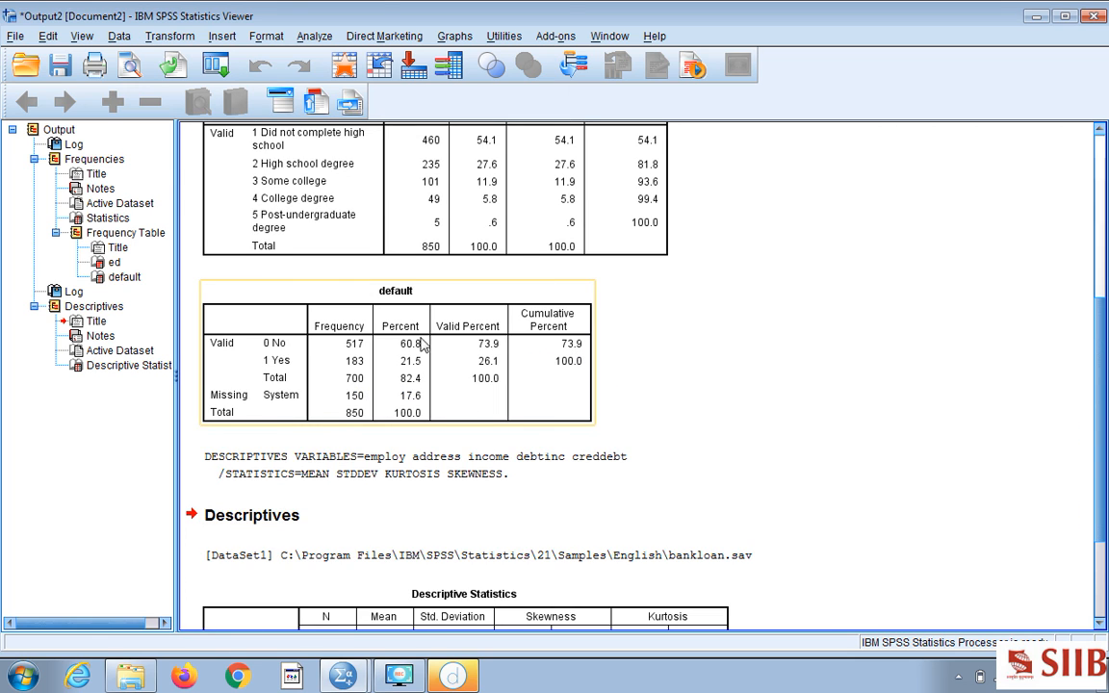
pyautogui.scroll(5, 400, 322)
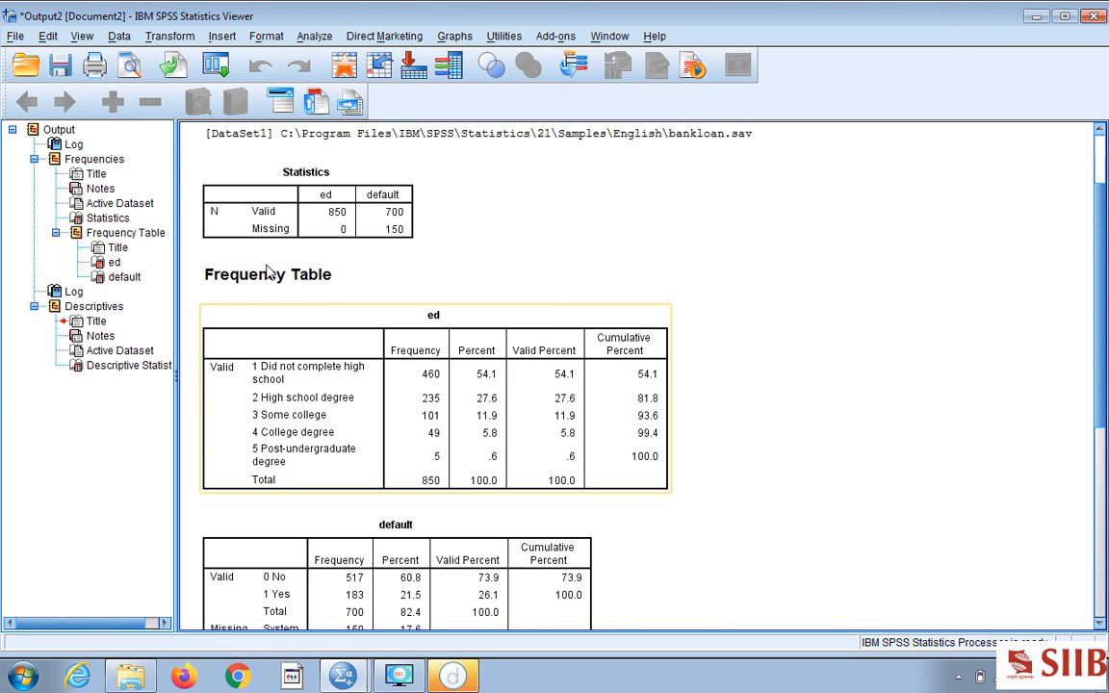
pyautogui.scroll(-6, 453, 342)
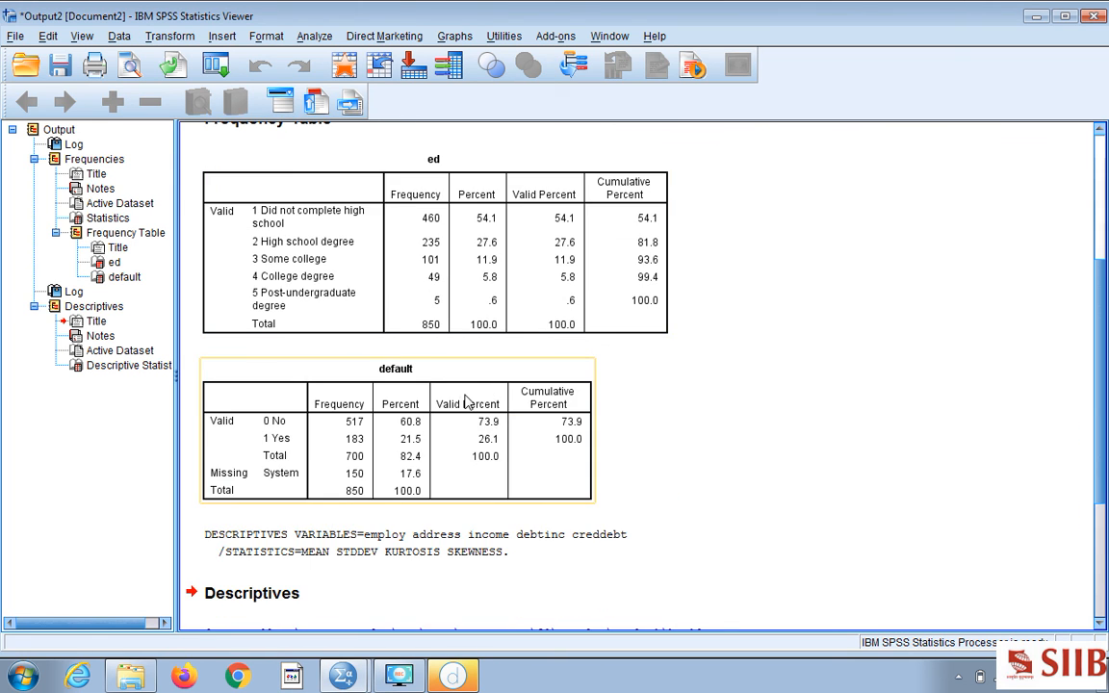
pyautogui.scroll(-2, 404, 356)
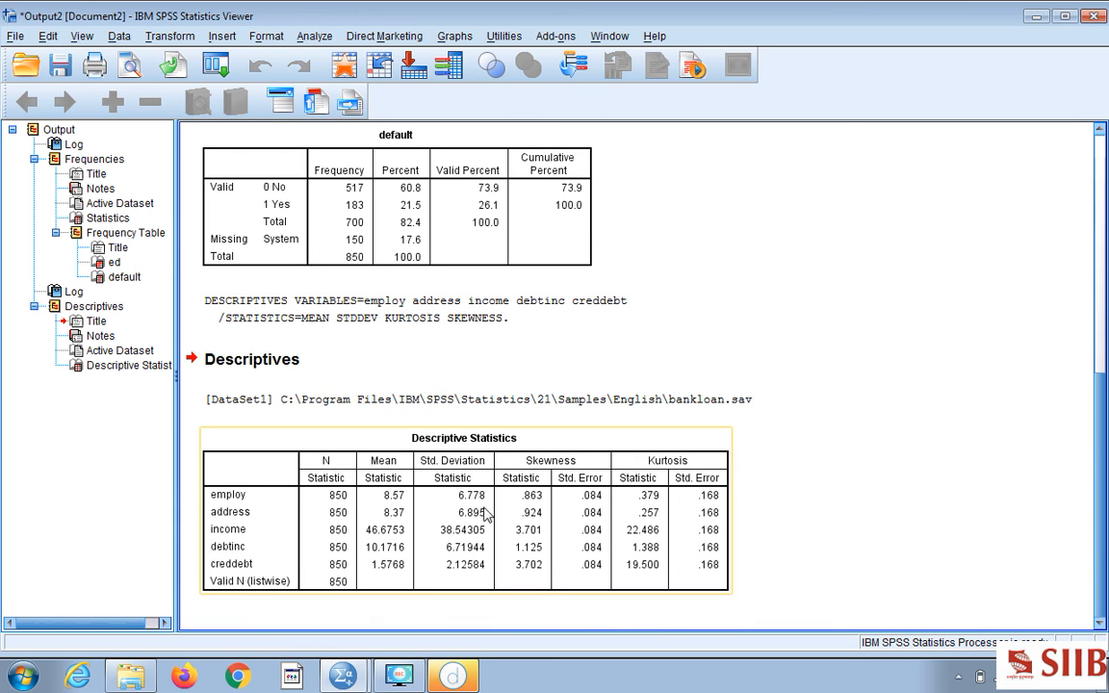